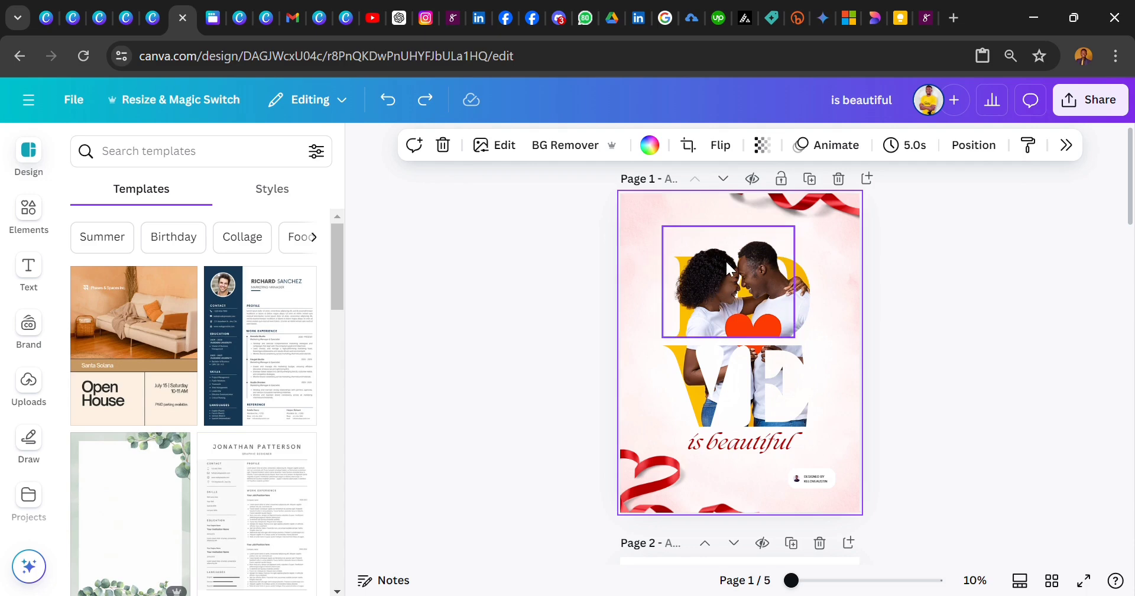
Examine the layers of the finished poster on page 1: the letter frame with the couple's photo, the background and the ribbons.
left_click(725, 260)
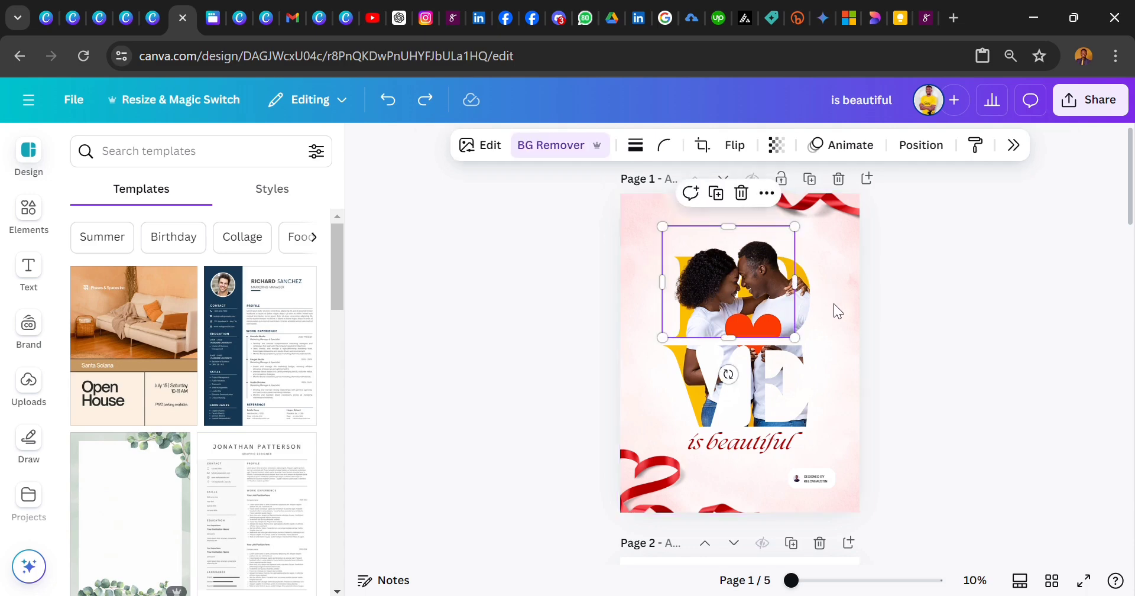
left_click(835, 306)
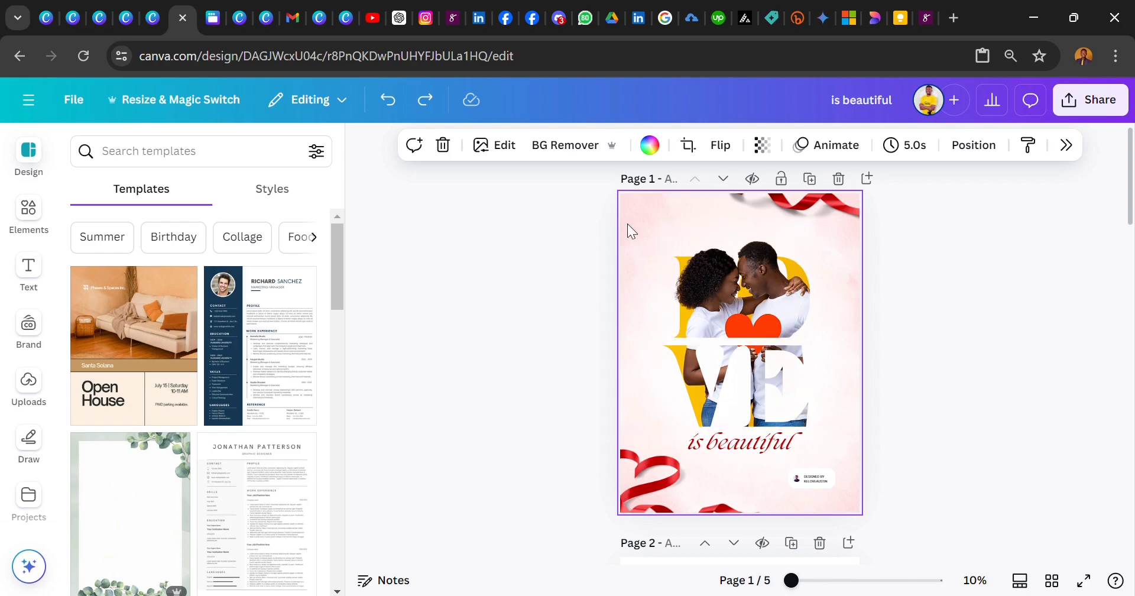
left_click(570, 249)
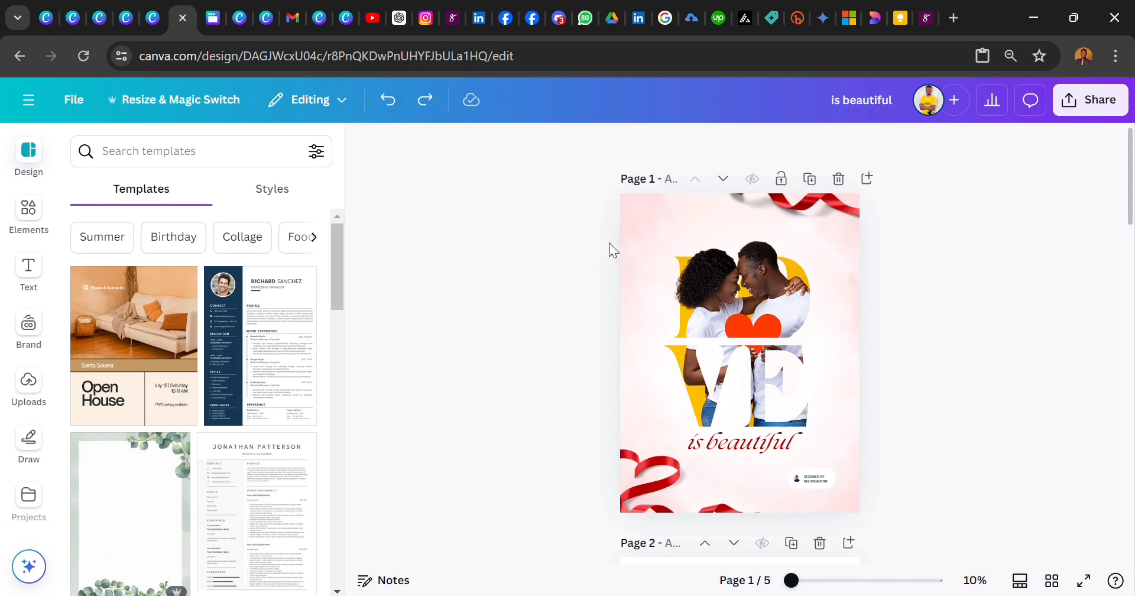
left_click(628, 239)
left_click(570, 257)
left_click(626, 262)
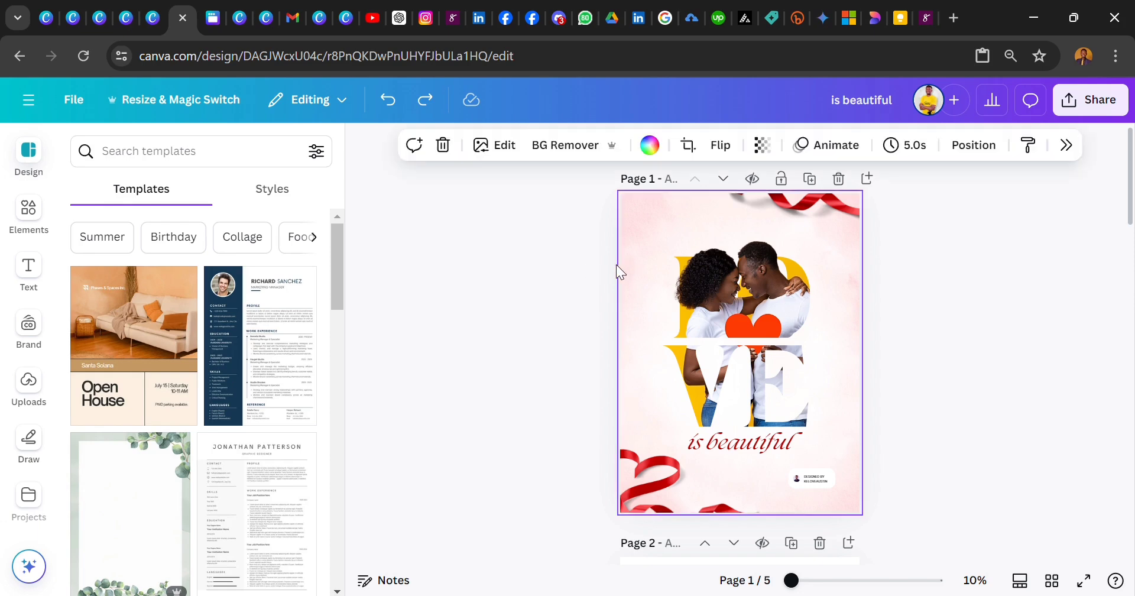
left_click(577, 271)
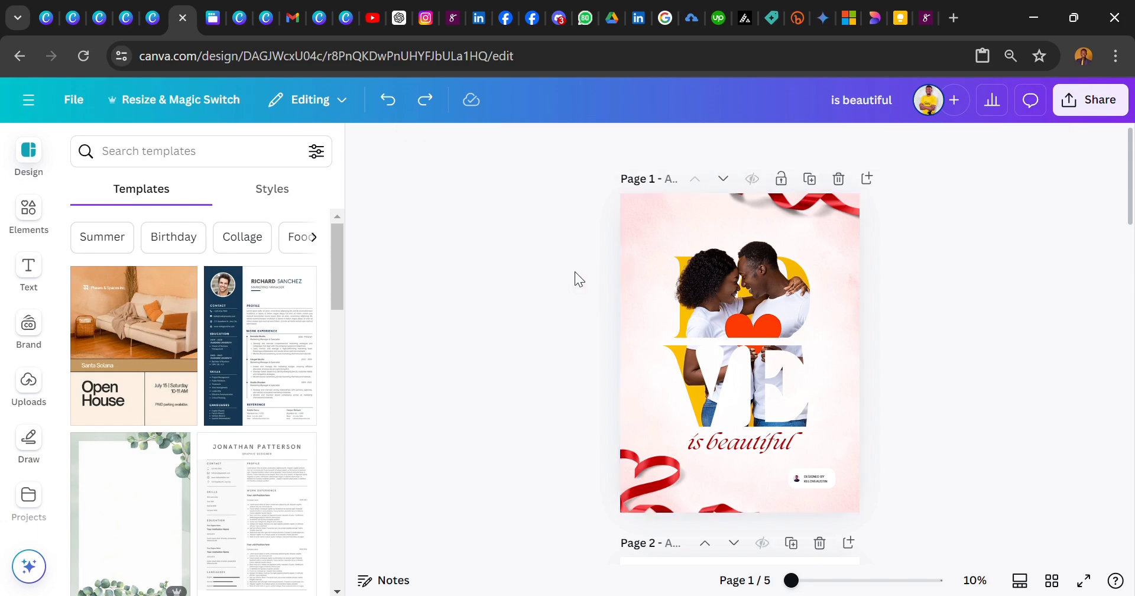
left_click(634, 228)
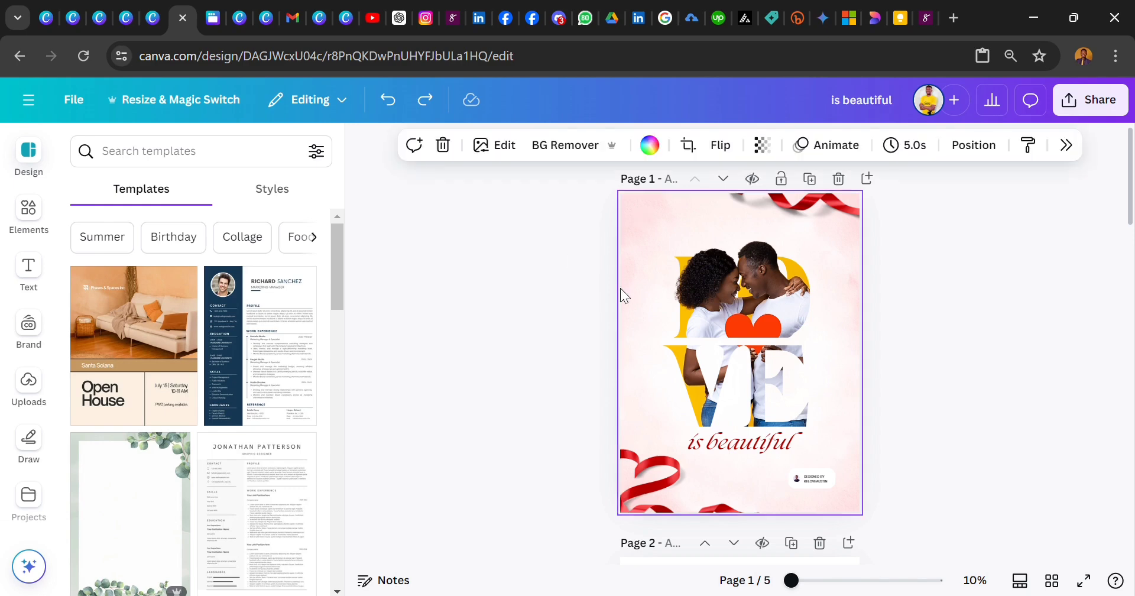
left_click(649, 467)
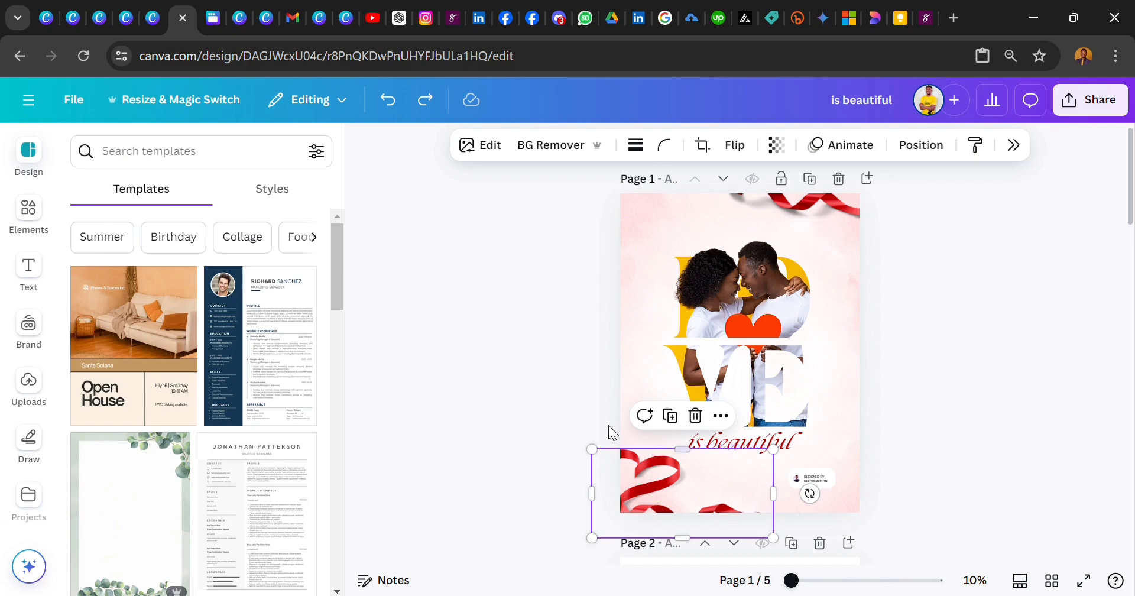
left_click(600, 399)
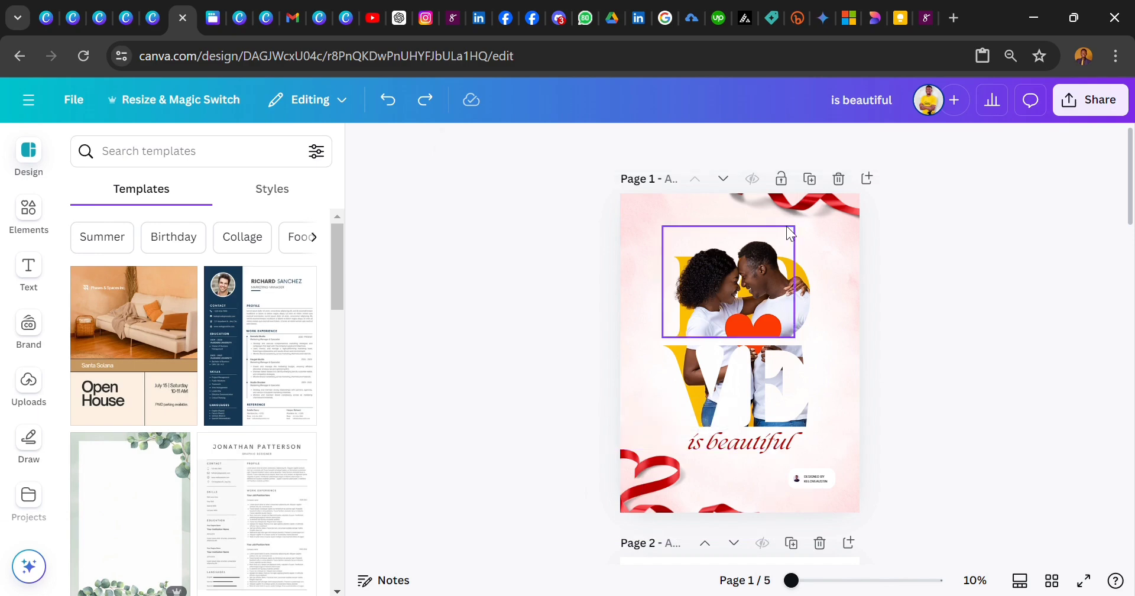
left_click(811, 192)
left_click(645, 464)
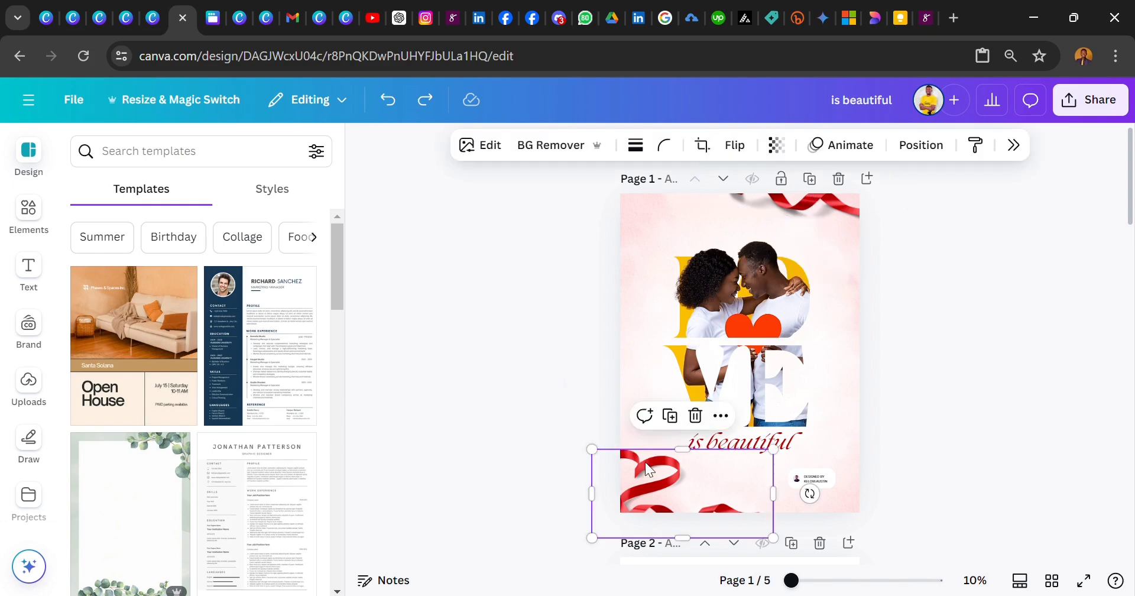
left_click(577, 298)
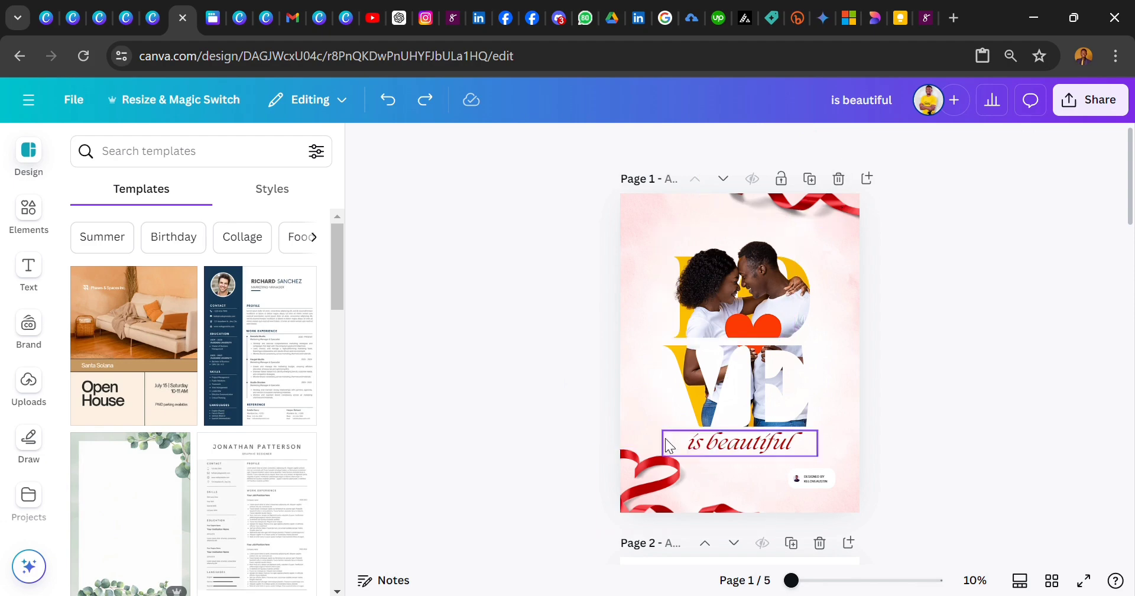
Open the full collection of frames in the elements library.
left_click(28, 212)
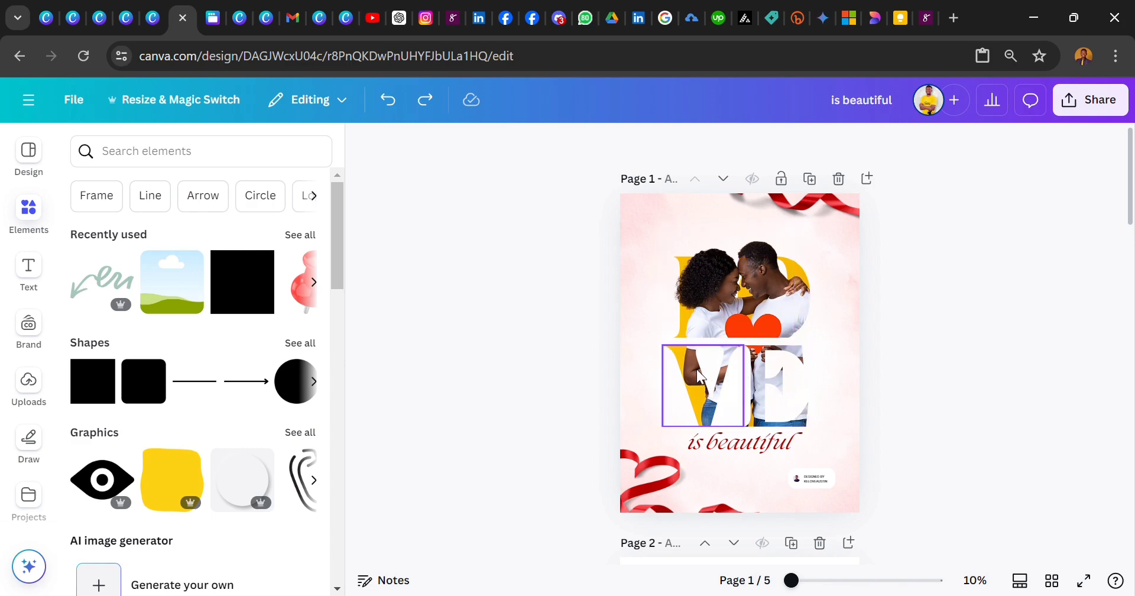
scroll(191, 302, "down", 10)
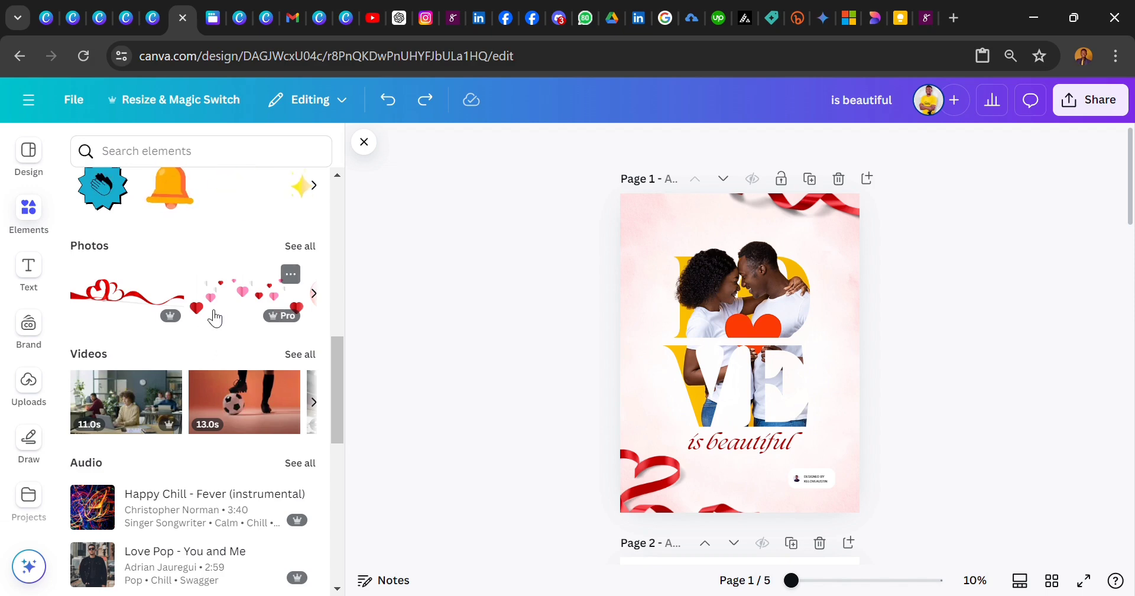
scroll(207, 364, "down", 3)
scroll(220, 374, "down", 6)
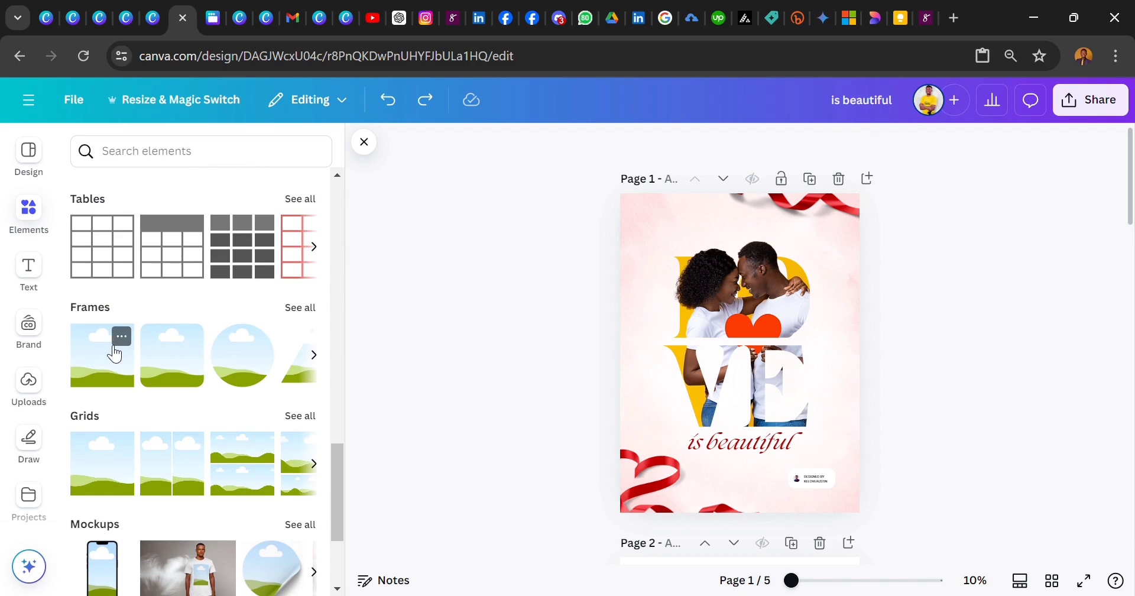
left_click(300, 308)
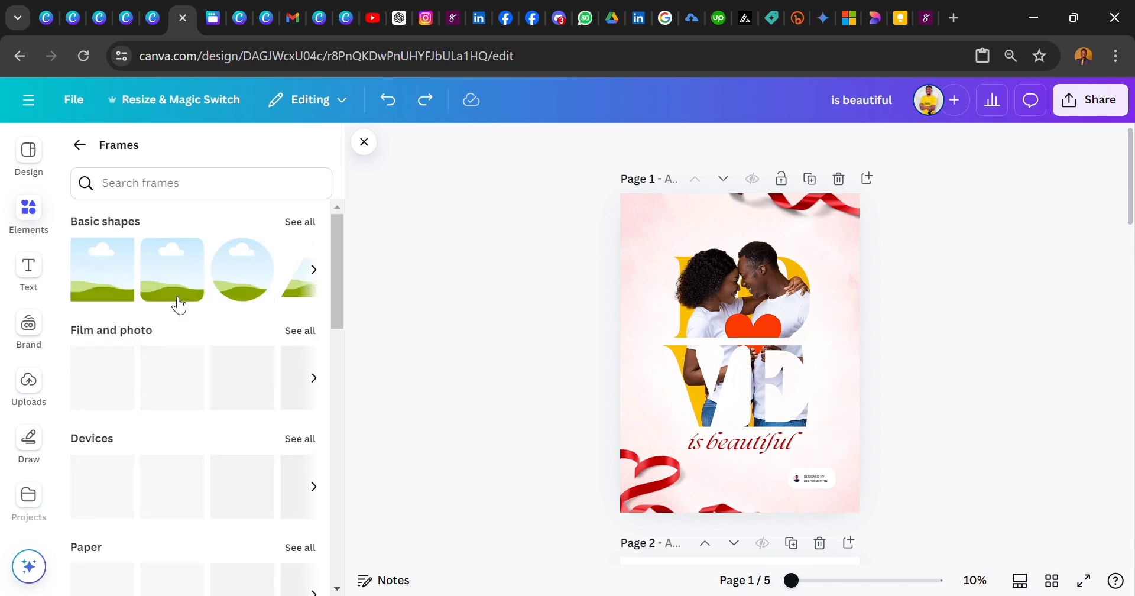
Look through the frame categories, including the complete set of letter frames, for suitable letter shapes.
scroll(178, 372, "down", 15)
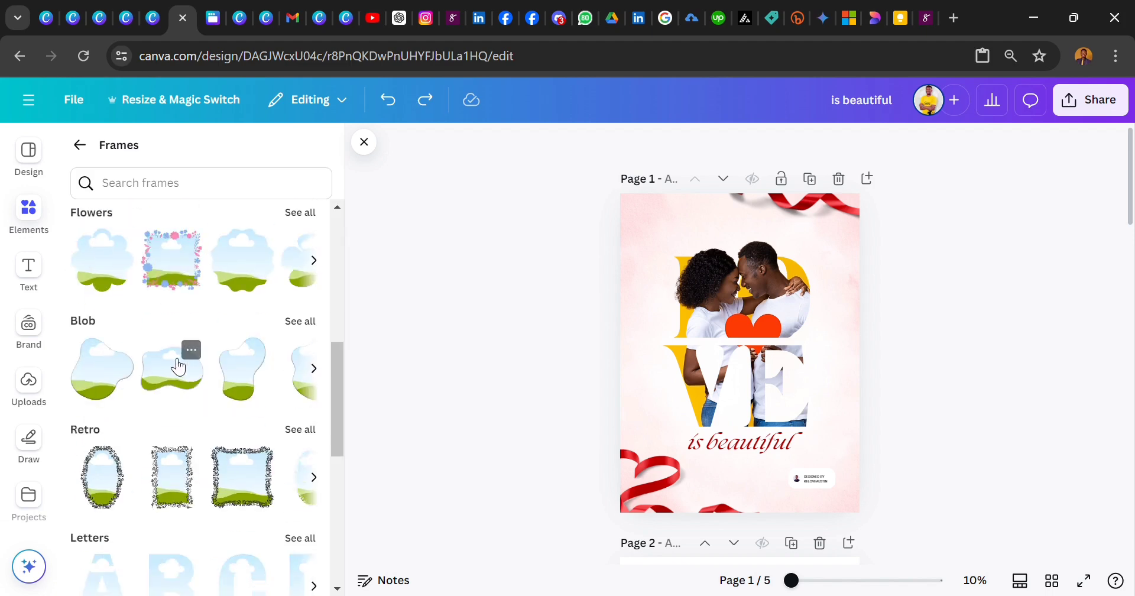
scroll(147, 349, "up", 2)
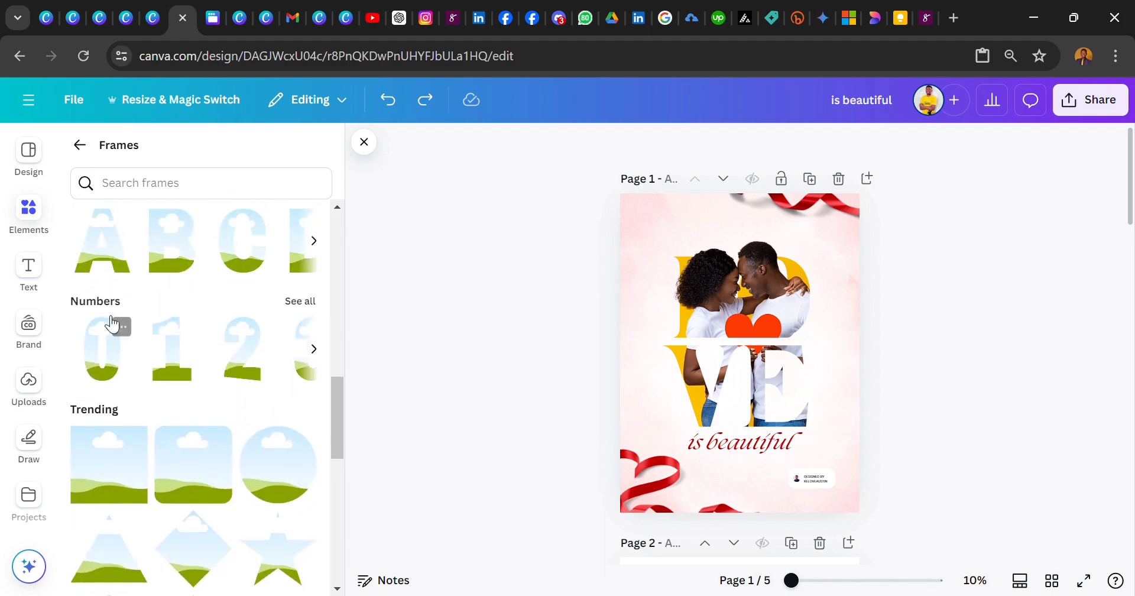
scroll(140, 293, "up", 2)
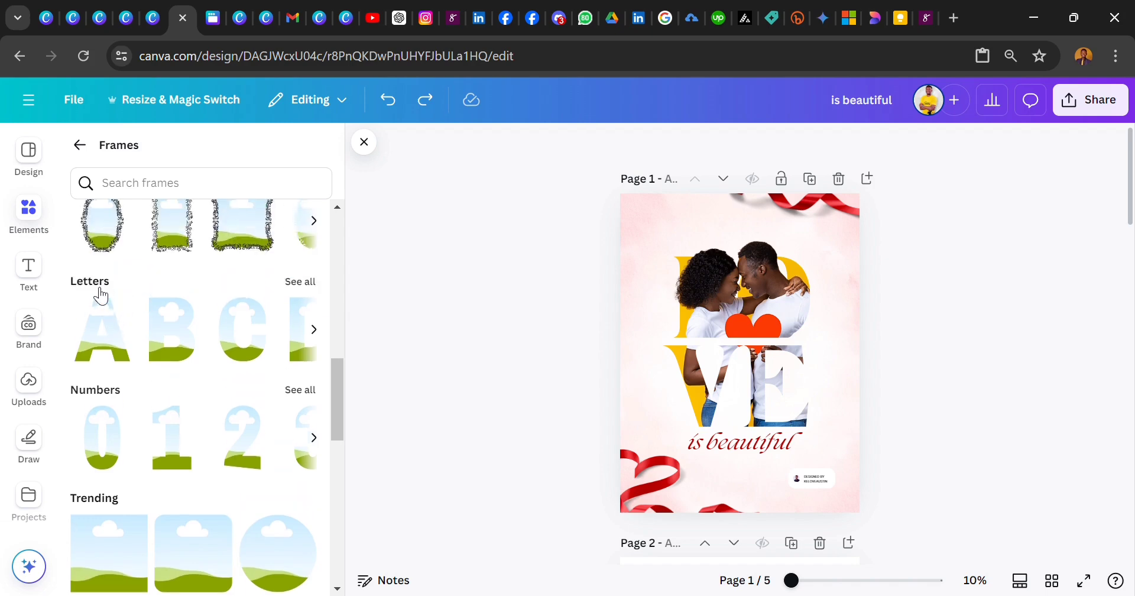
left_click(319, 292)
scroll(222, 355, "down", 6)
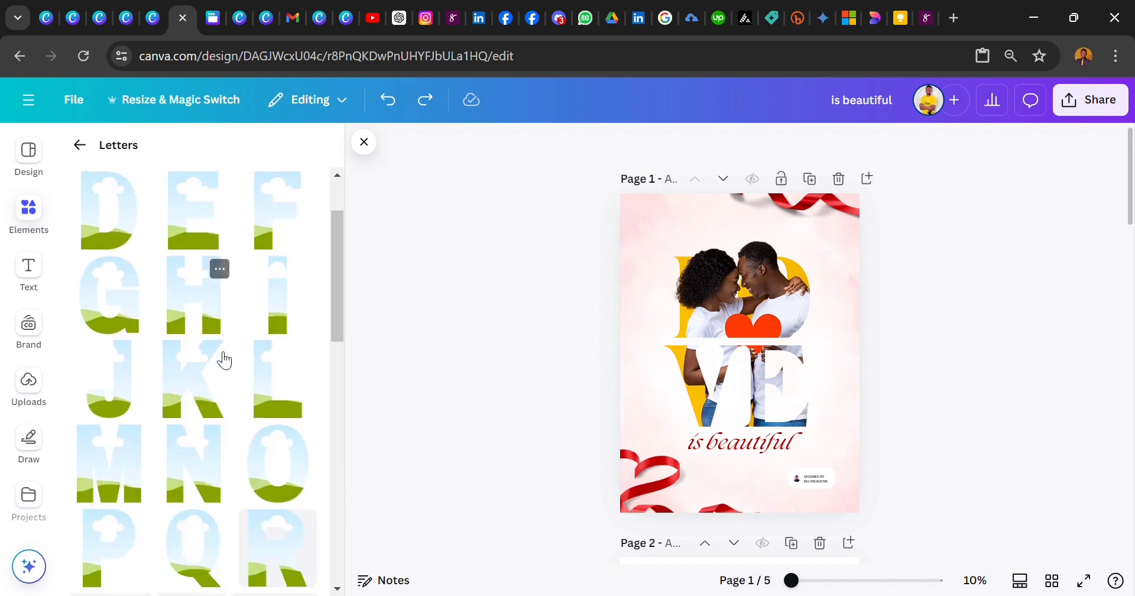
scroll(223, 359, "down", 8)
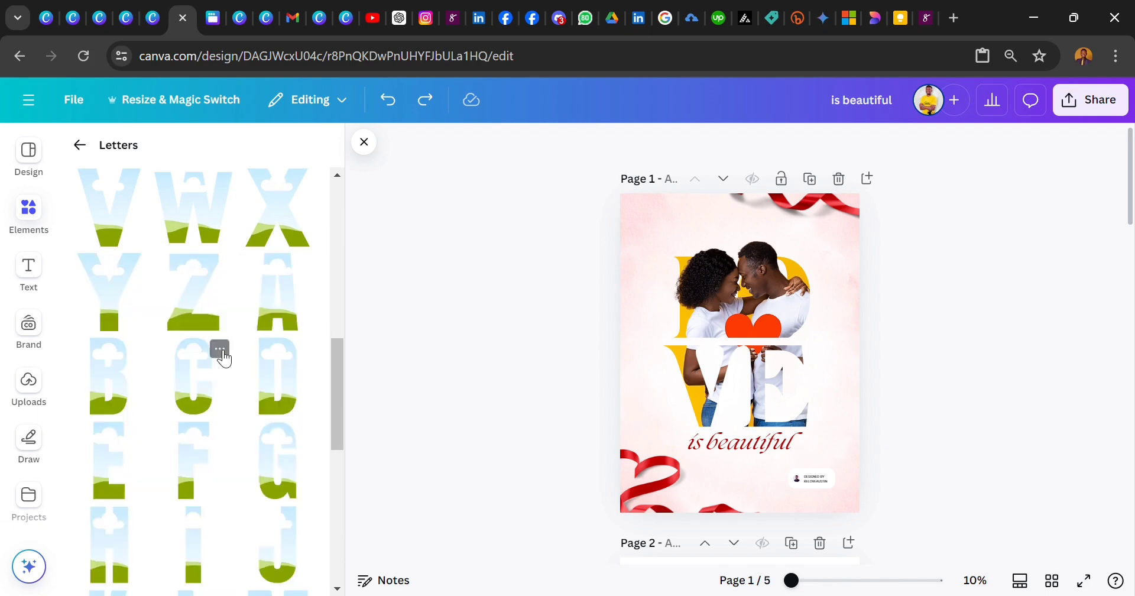
scroll(225, 358, "down", 9)
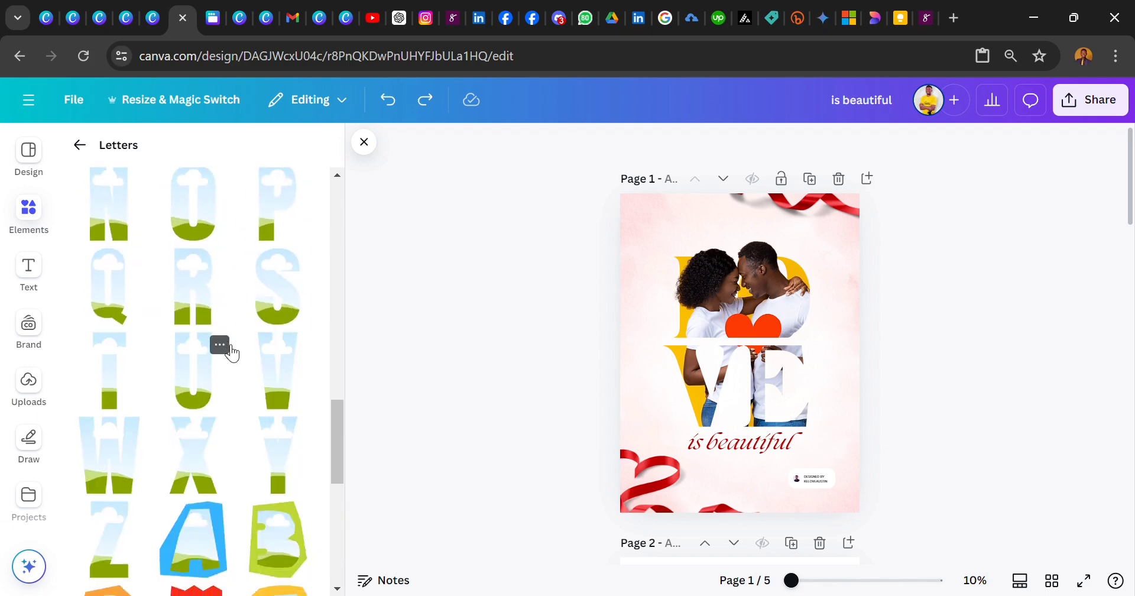
scroll(226, 350, "down", 5)
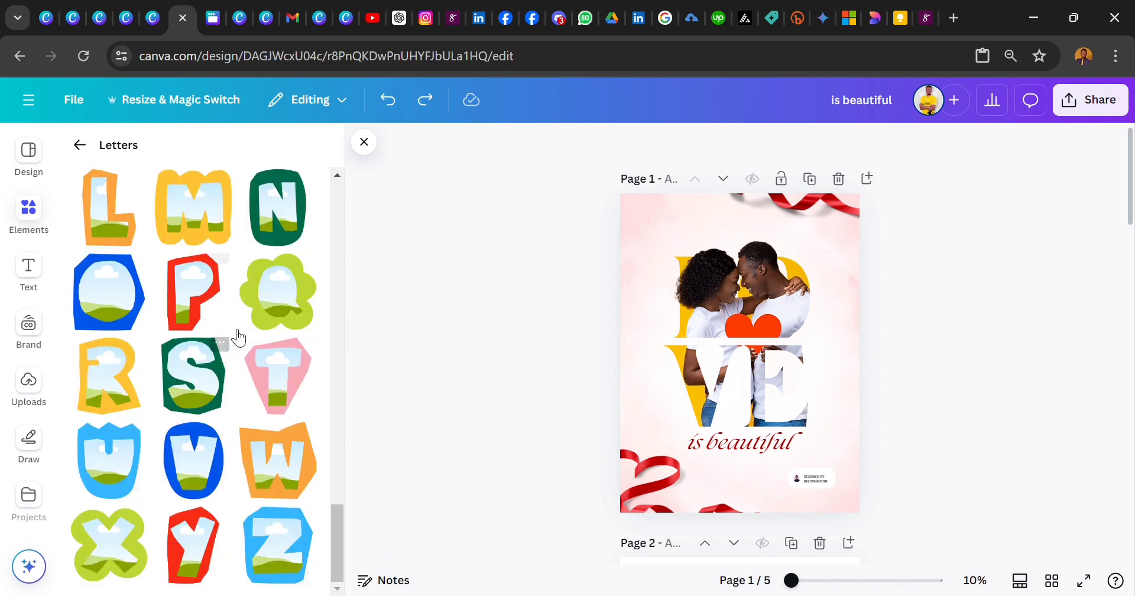
scroll(228, 334, "up", 15)
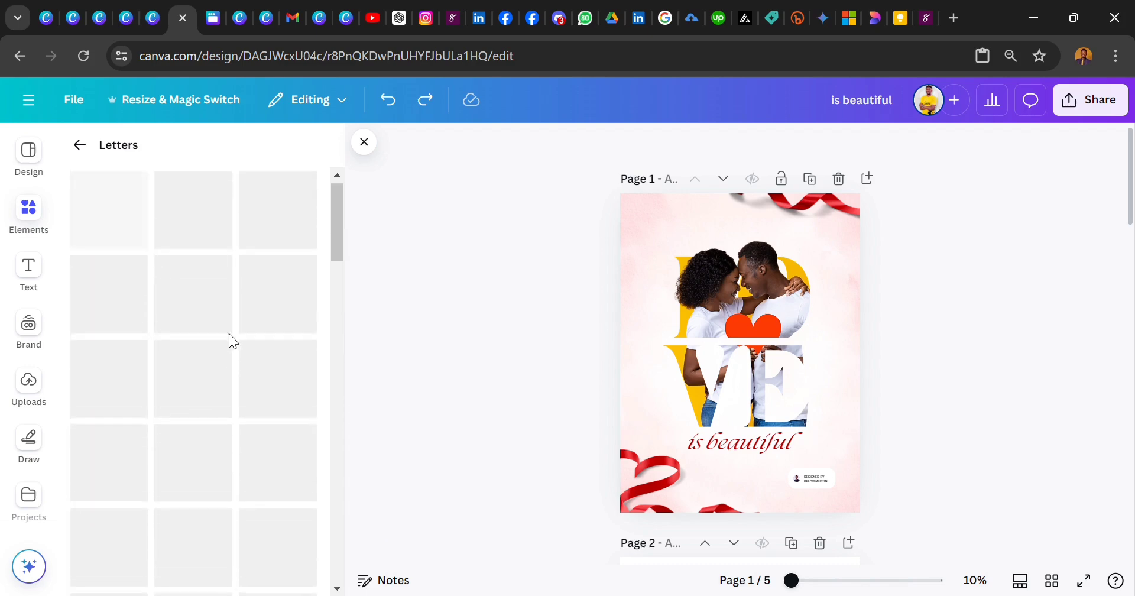
left_click(80, 146)
scroll(187, 337, "down", 2)
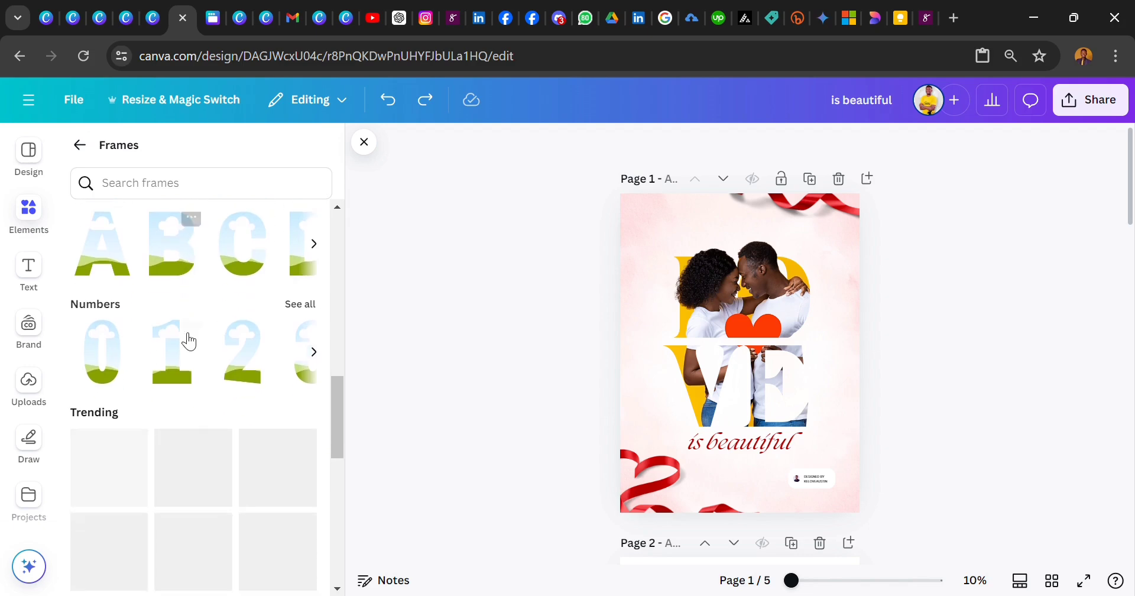
scroll(201, 355, "down", 5)
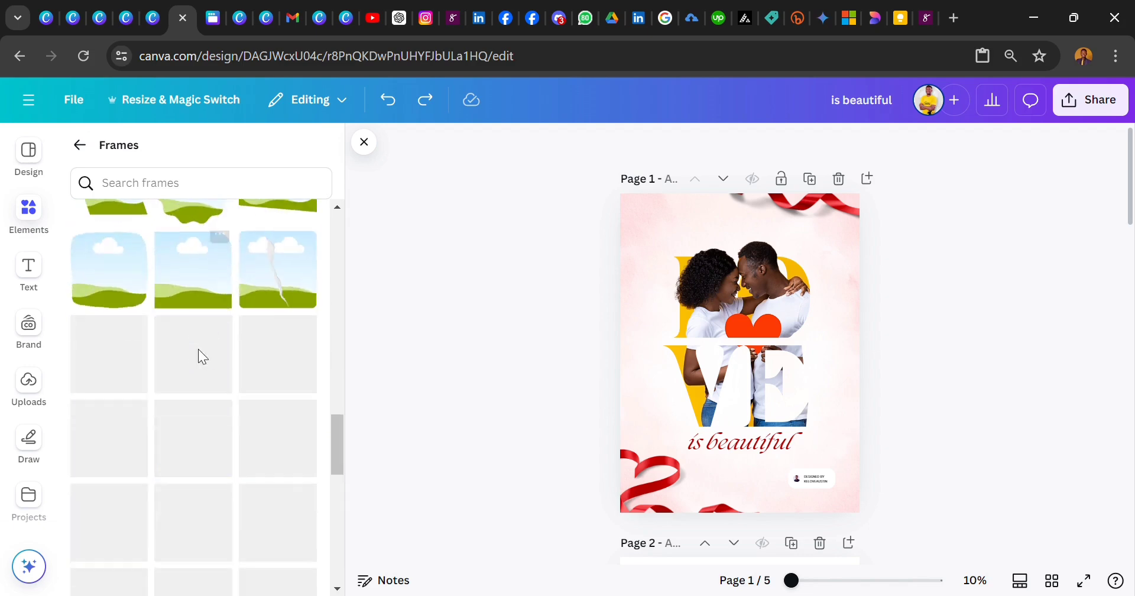
scroll(201, 354, "up", 2)
scroll(201, 355, "up", 6)
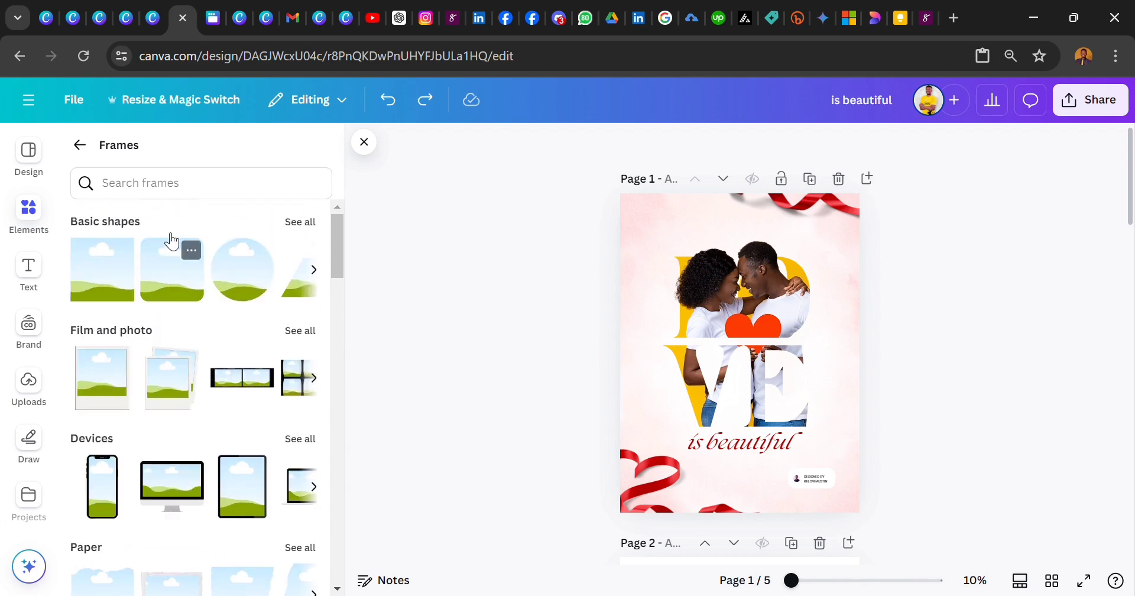
Search the frames collection for "l".
left_click(172, 195)
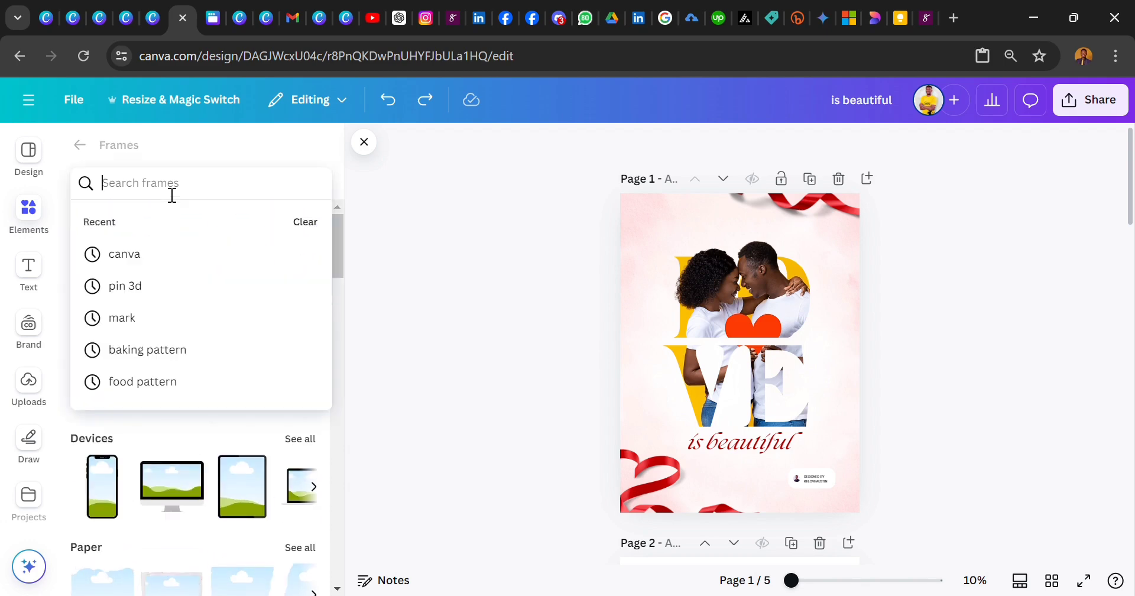
type("l")
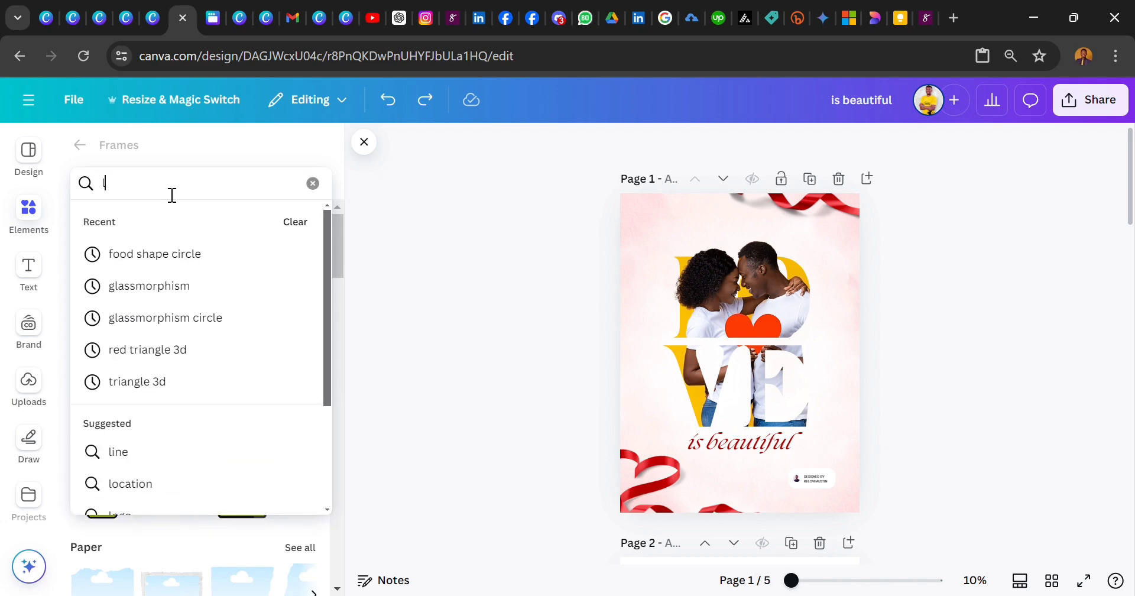
key("Return")
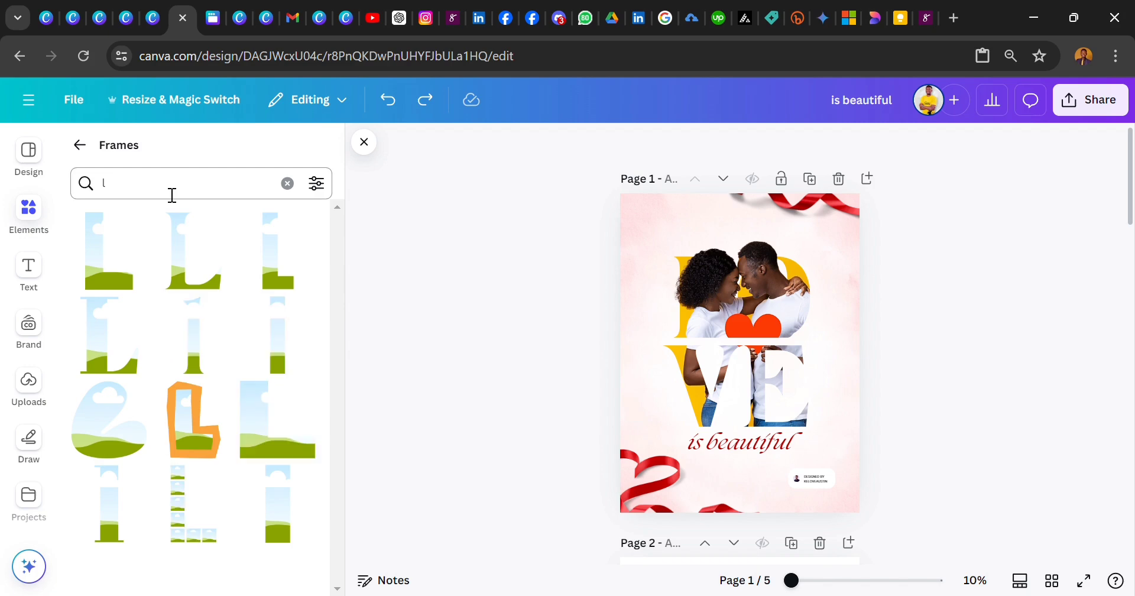